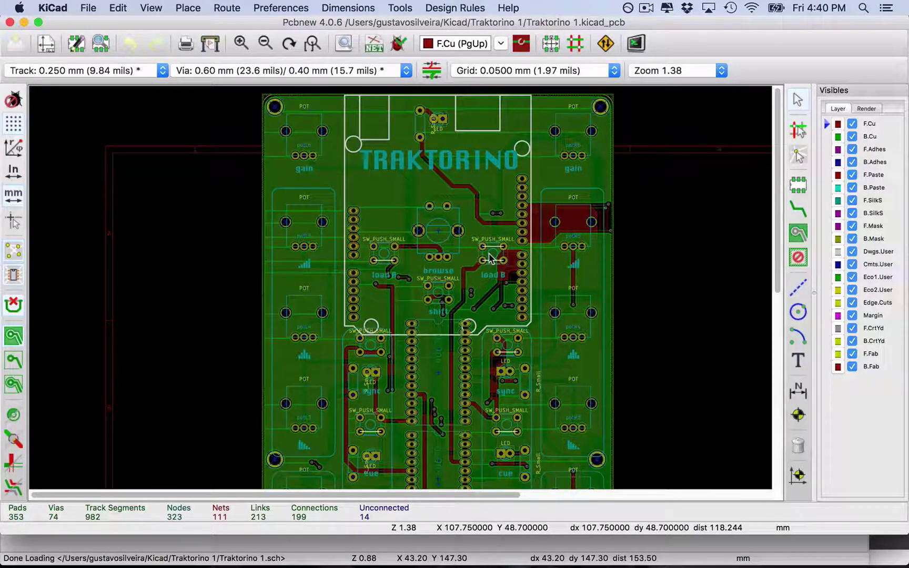
Switch to Safari and confirm the page address is jlcpcb.com.
key("super+Tab")
key("super+Tab")
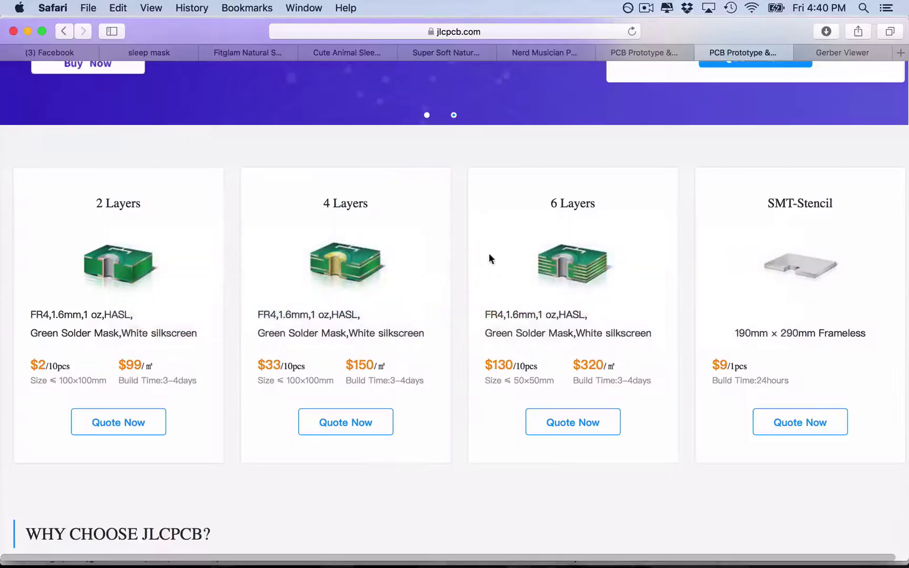
scroll(431, 248, "up", 6)
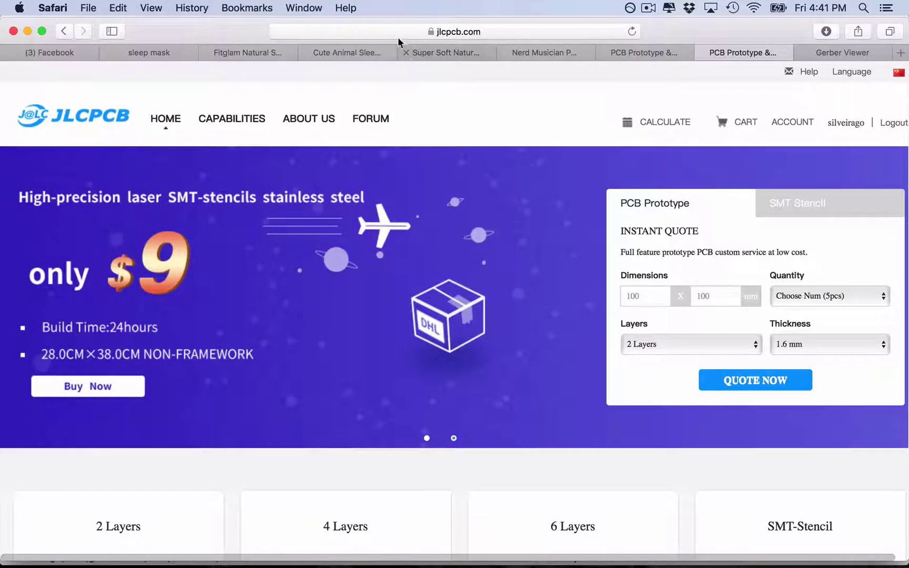
left_click(393, 32)
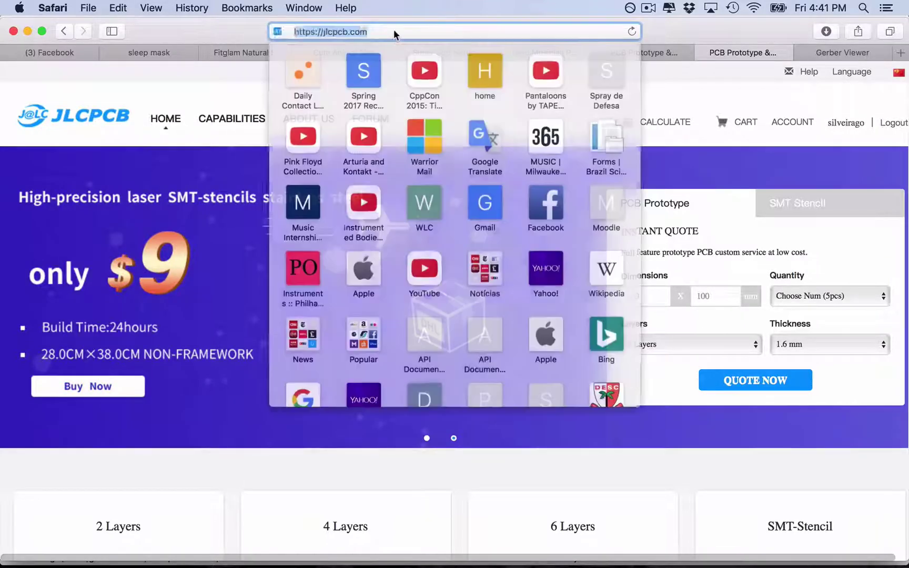
left_click(418, 32)
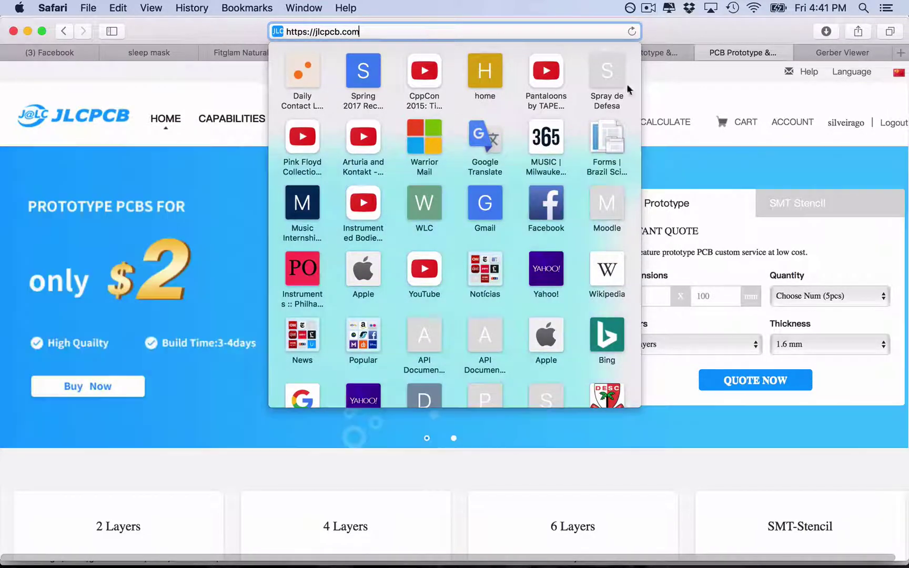
left_click(668, 97)
Scroll to the pricing cards showing 2-layer boards at $2 for 10 pcs, plus 4- and 6-layer offers.
scroll(467, 309, "down", 2)
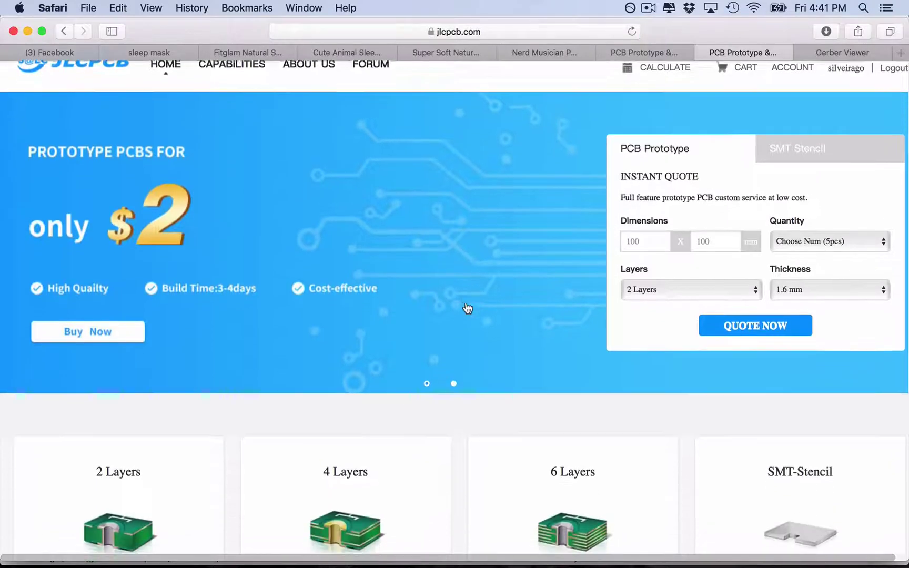
scroll(468, 309, "down", 1)
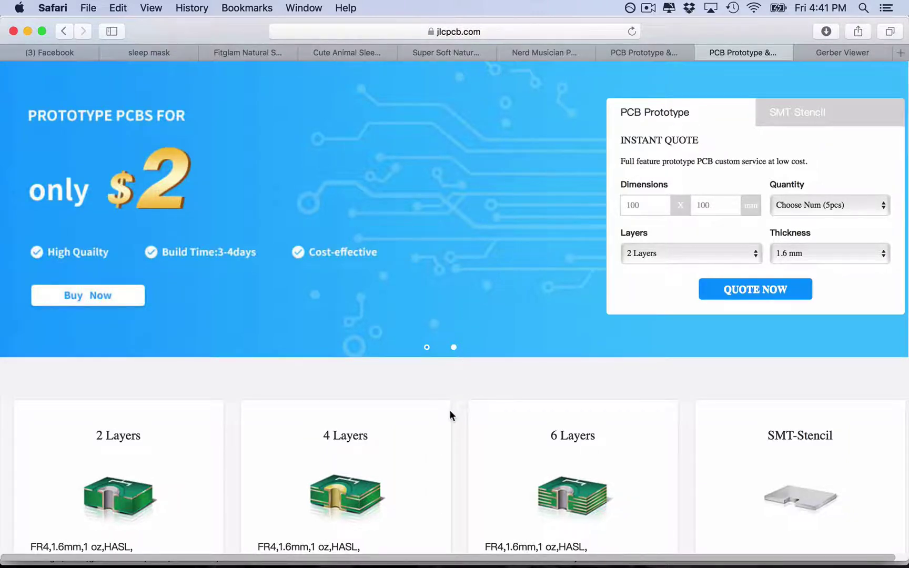
scroll(449, 416, "down", 5)
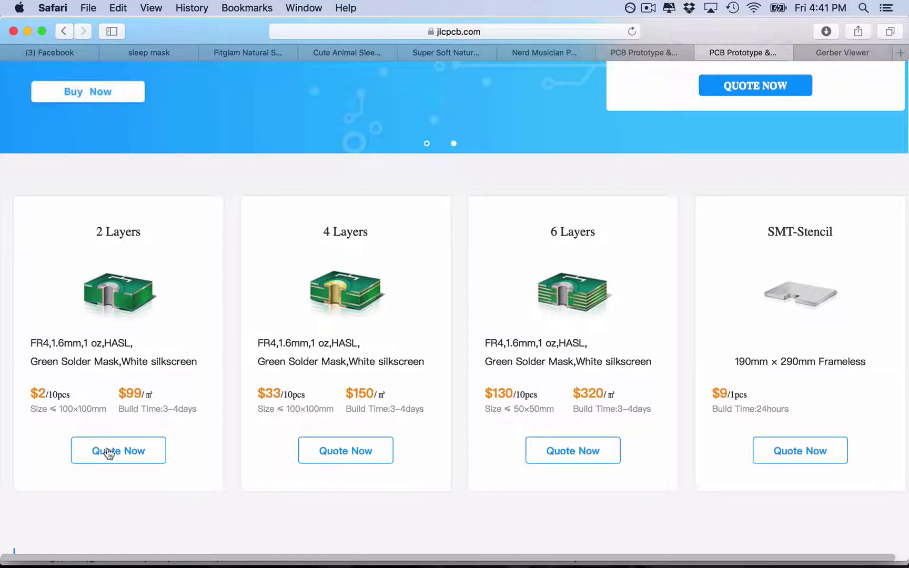
Start a 2-layer quote and change the second board dimension from 100 to 217 mm.
left_click(108, 452)
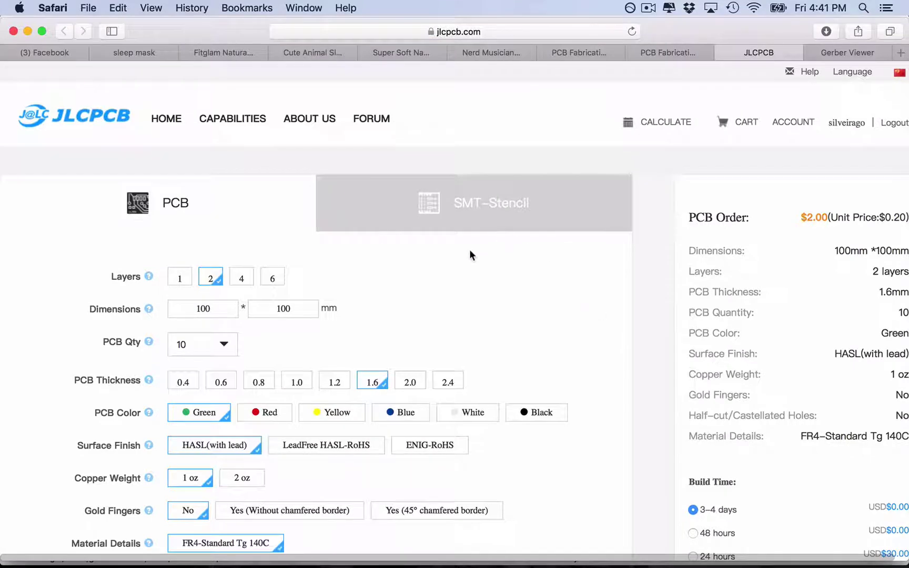
scroll(470, 254, "down", 2)
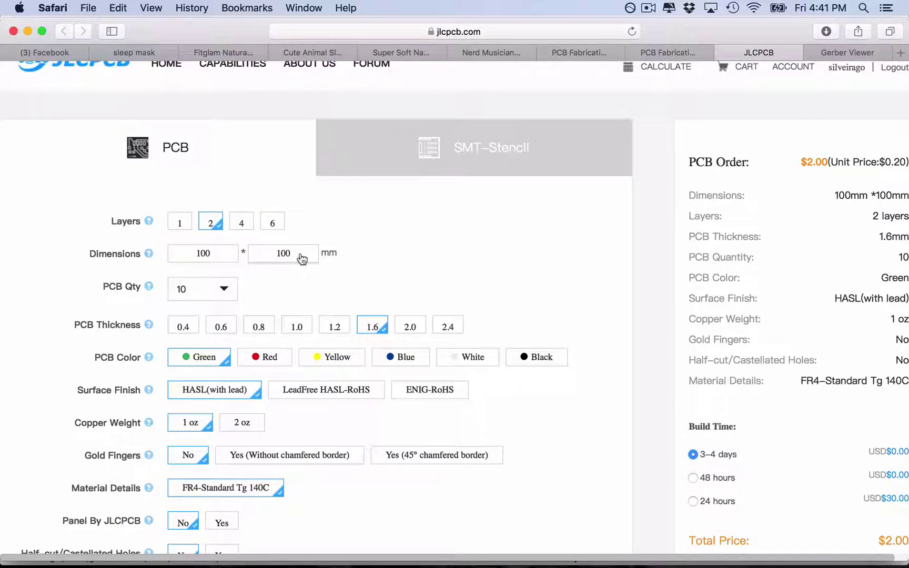
left_click(282, 258)
key("BackSpace")
key("BackSpace")
key("BackSpace")
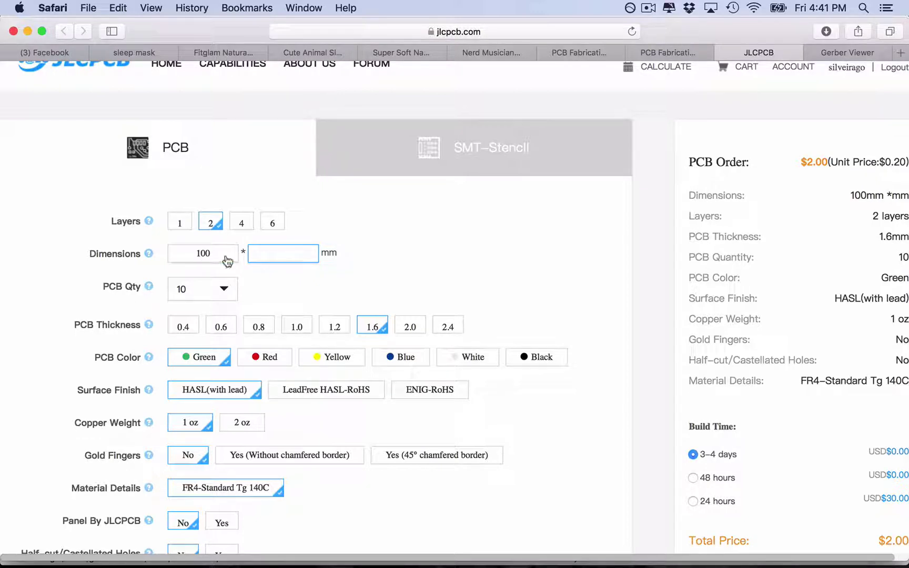
type("217")
left_click(403, 263)
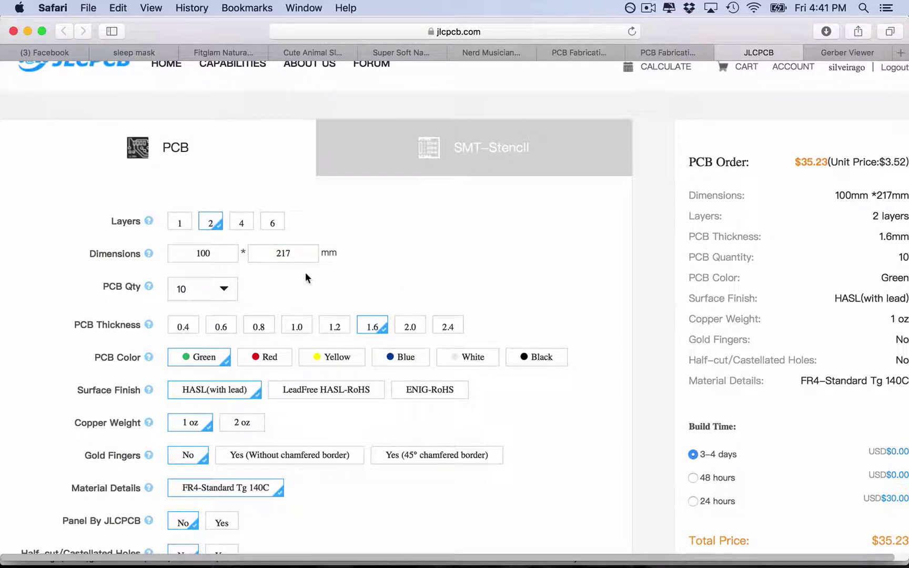
left_click(225, 288)
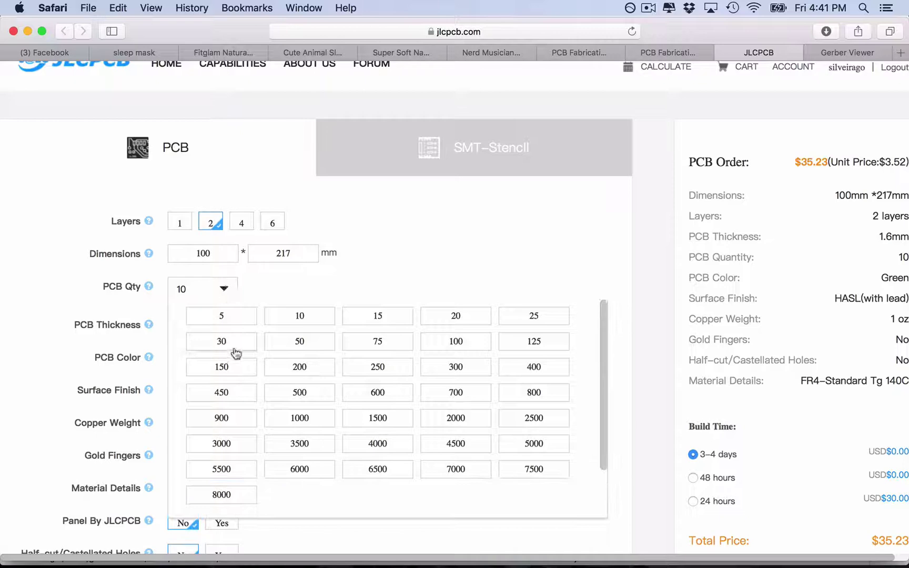
left_click(225, 315)
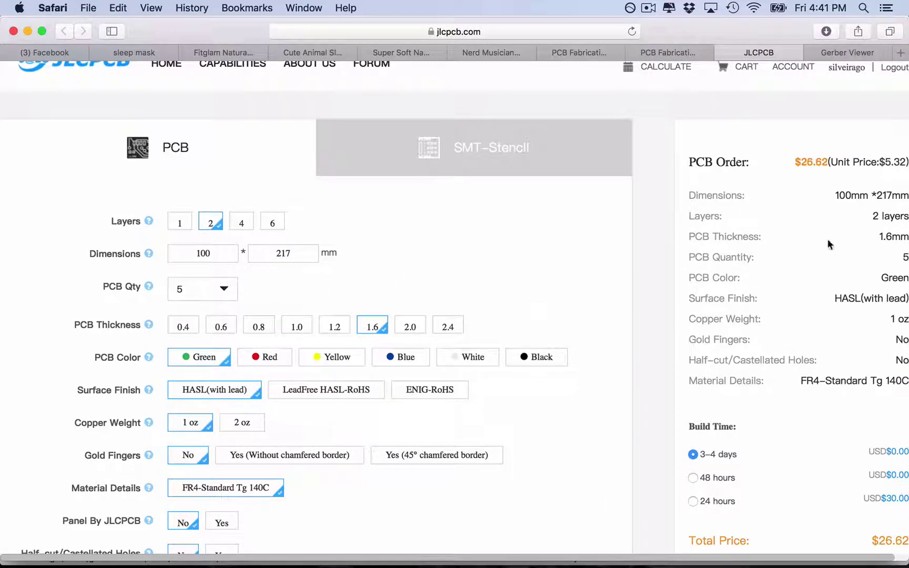
scroll(830, 234, "right", 2)
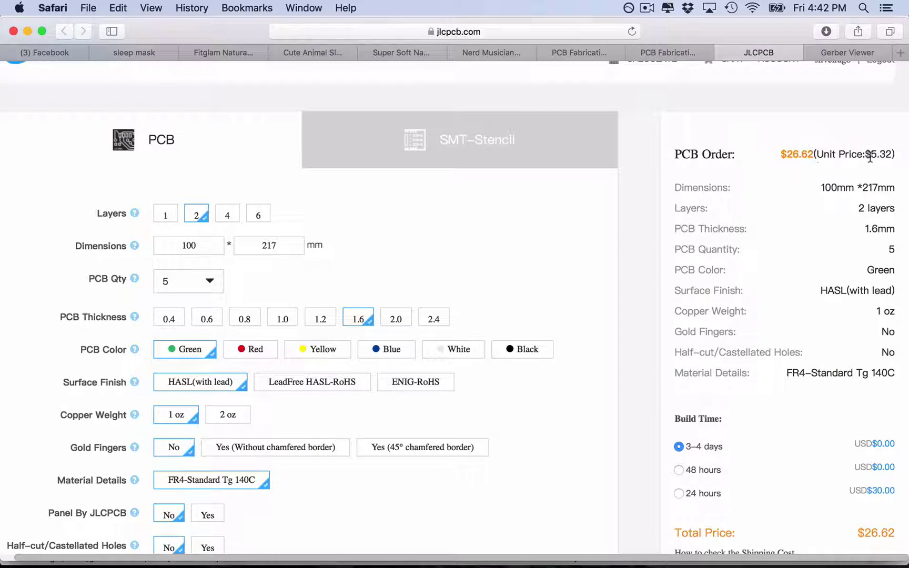
left_click(213, 281)
left_click(268, 315)
left_click(208, 280)
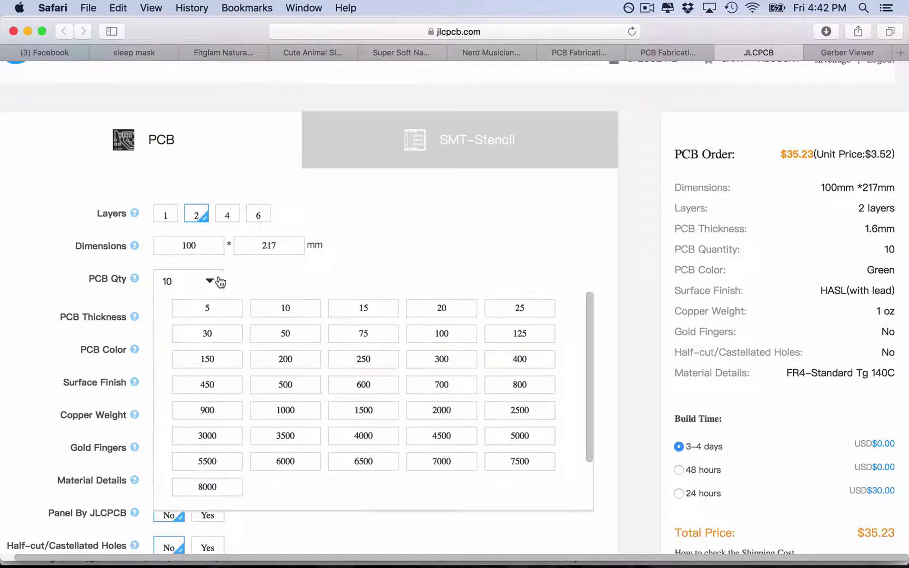
left_click(452, 337)
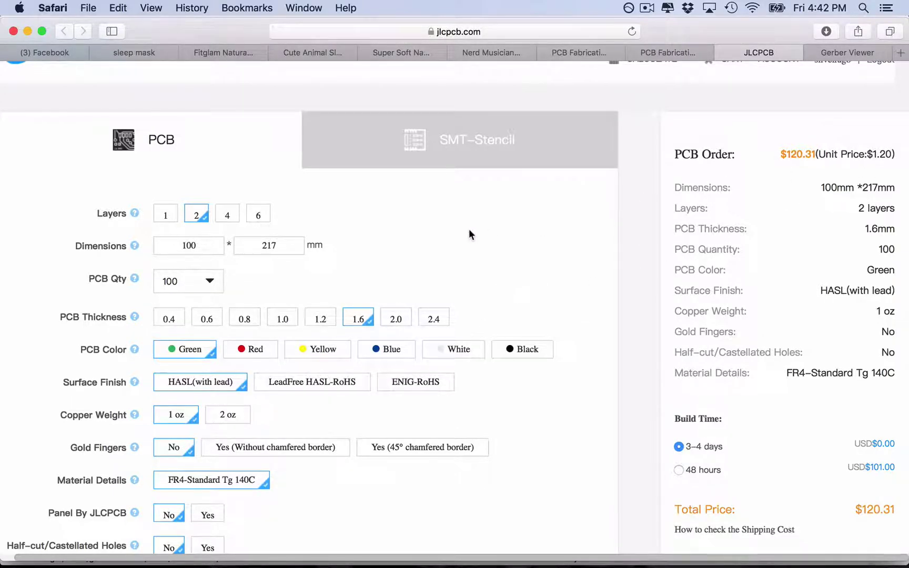
left_click(204, 284)
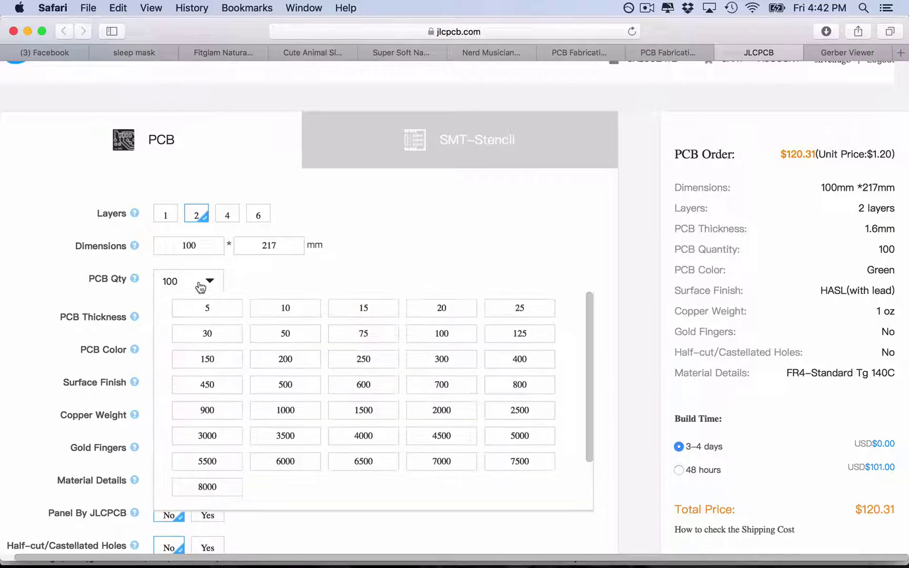
left_click(286, 311)
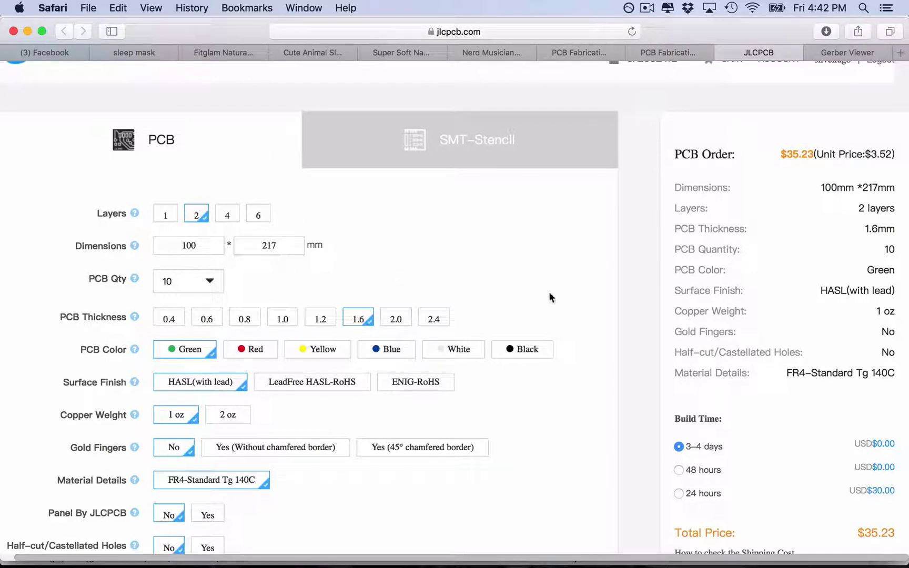
Set the PCB colour to Black and the build time to 48 hours.
scroll(298, 278, "down", 5)
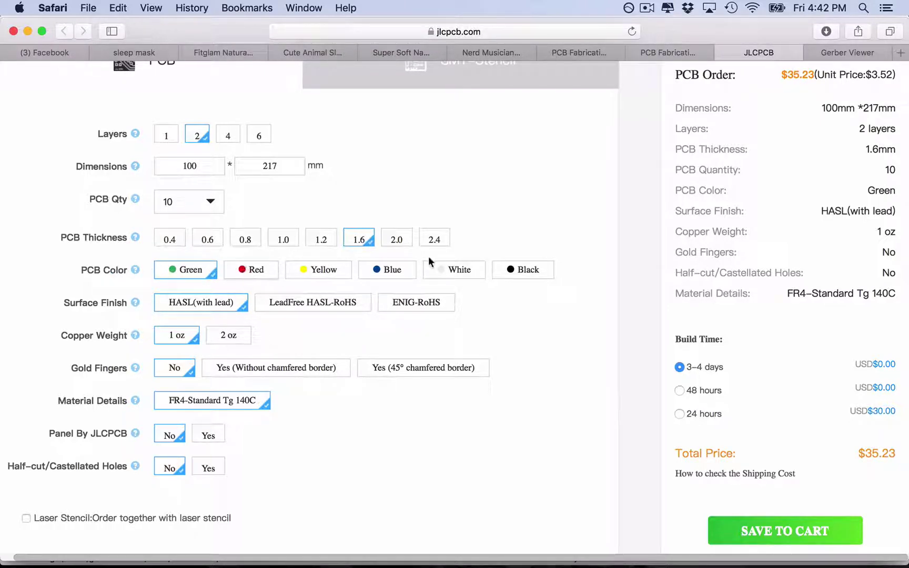
left_click(530, 270)
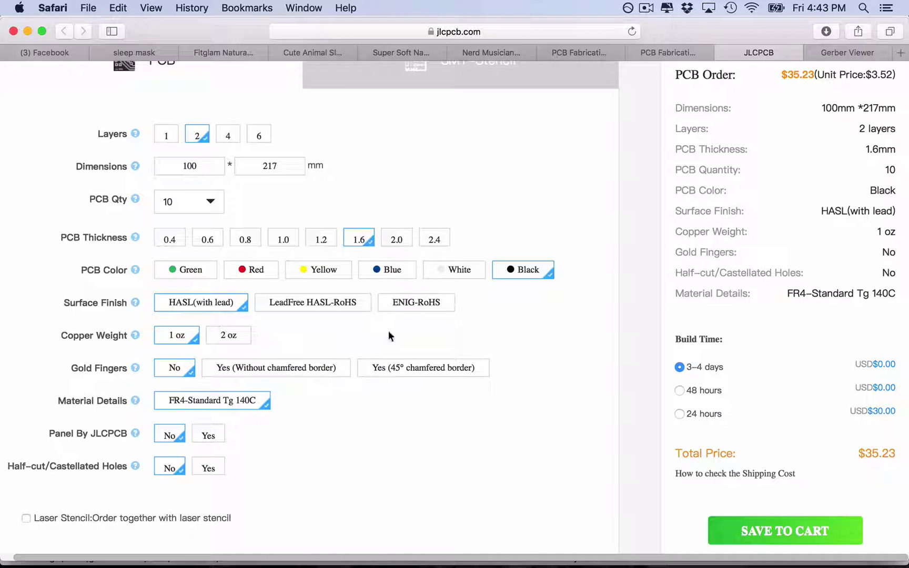
scroll(384, 334, "down", 4)
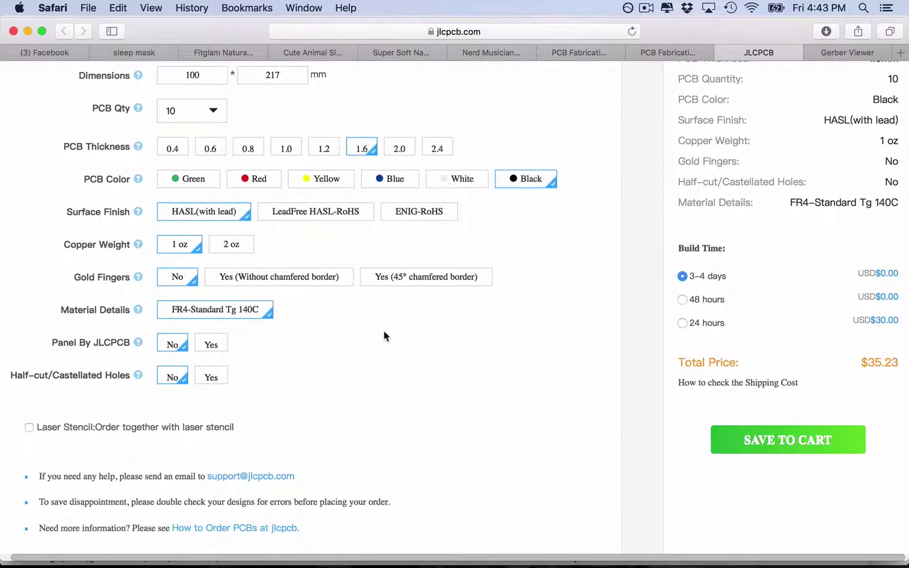
scroll(383, 330, "down", 2)
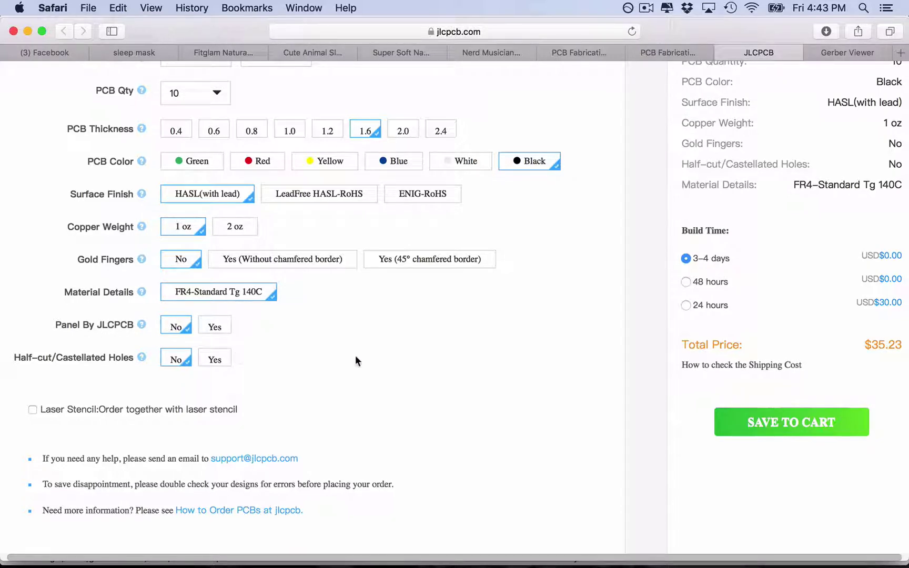
scroll(355, 358, "up", 8)
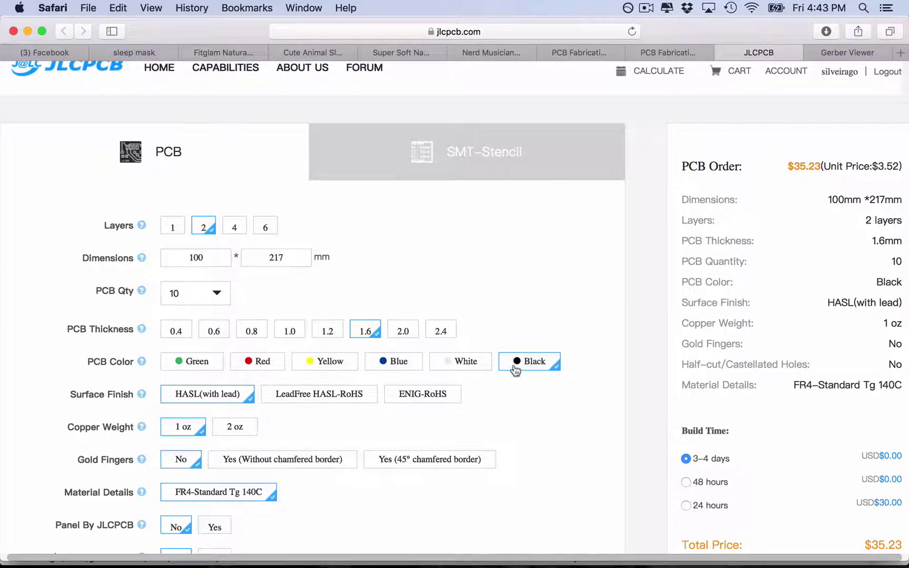
scroll(714, 325, "right", 1)
scroll(714, 324, "down", 2)
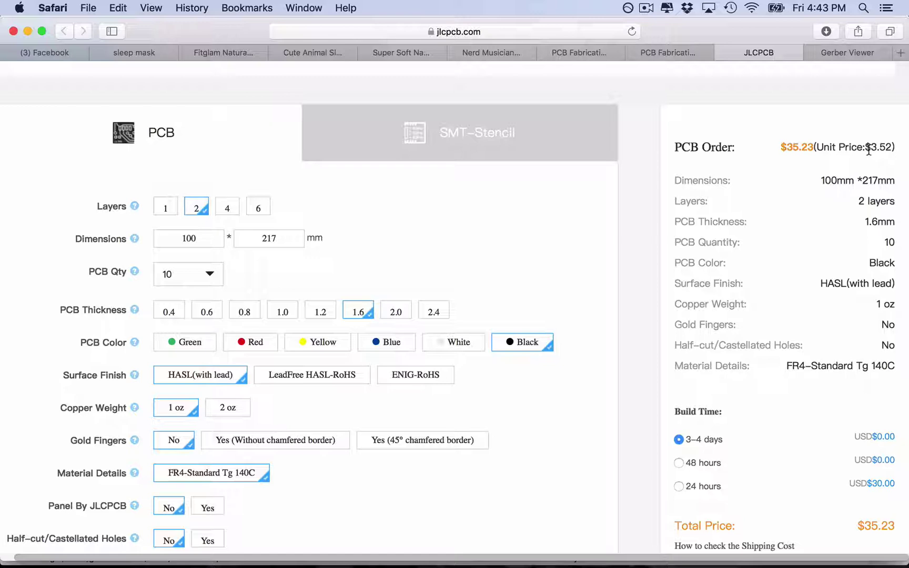
scroll(653, 370, "down", 3)
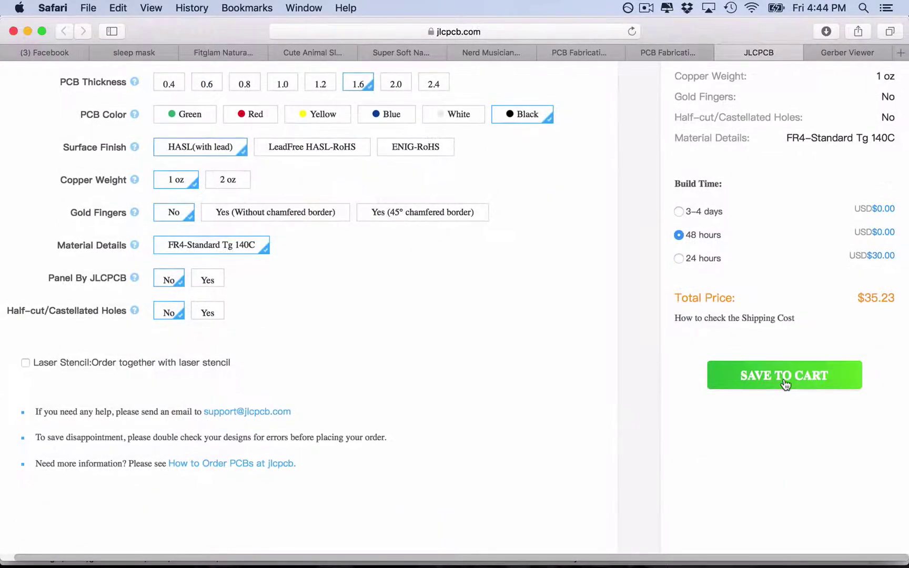
Upload Traktorino - gerber 2.zip, updating the board to 217.6 × 100.4 mm at $35.34.
left_click(785, 384)
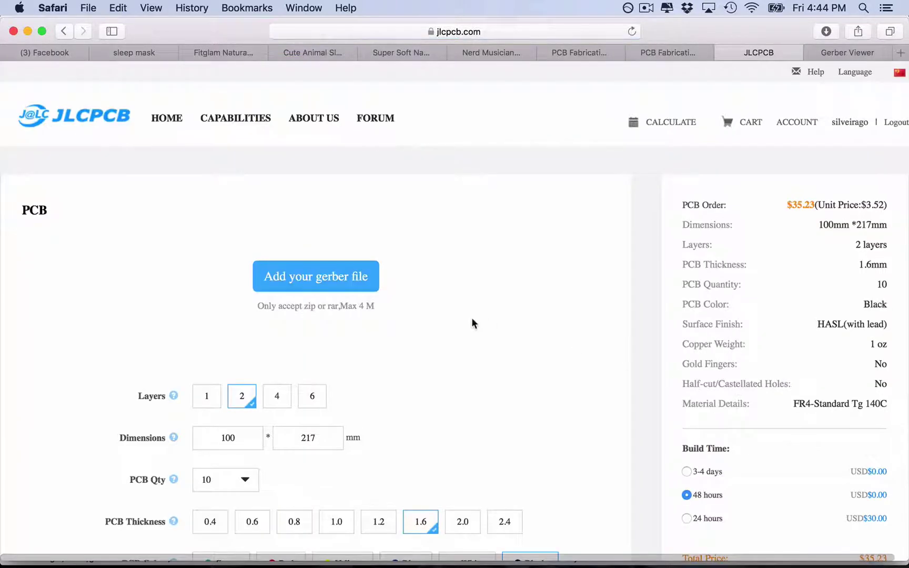
scroll(471, 322, "down", 7)
scroll(473, 321, "up", 7)
left_click(345, 288)
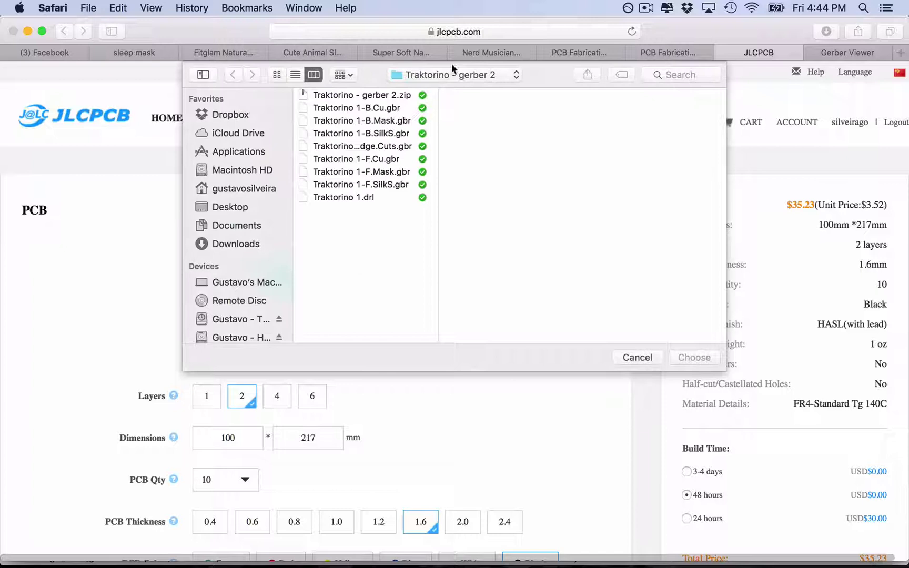
left_click(327, 95)
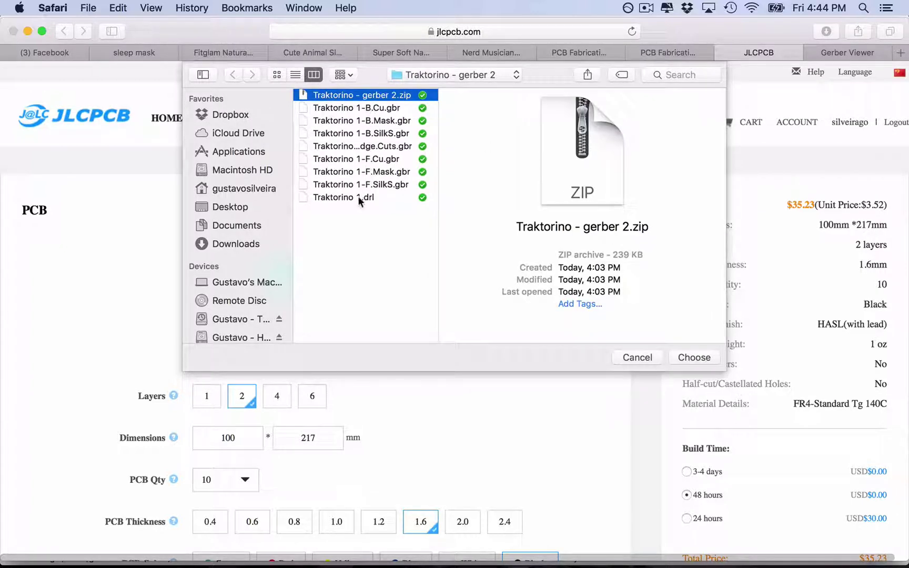
left_click(695, 358)
scroll(494, 381, "down", 5)
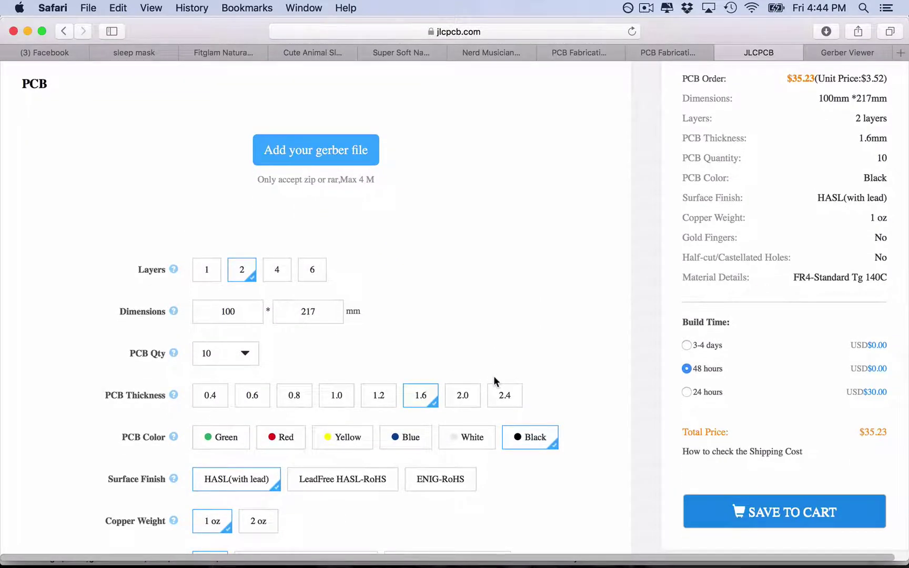
scroll(494, 376, "down", 7)
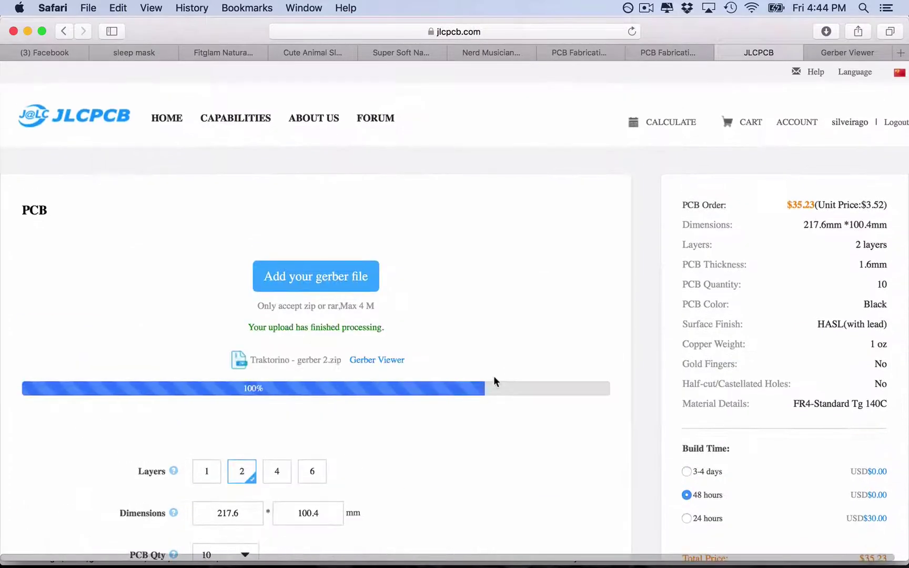
scroll(335, 393, "down", 4)
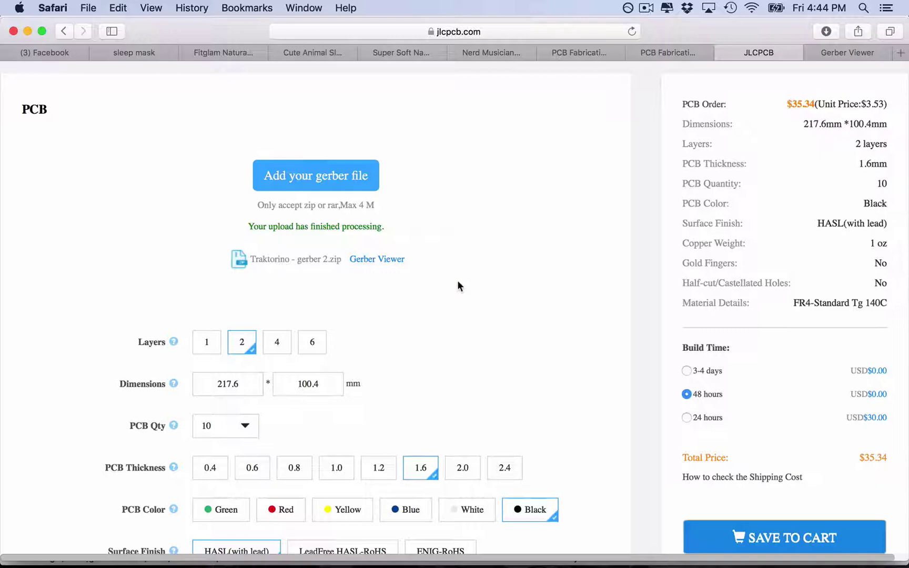
scroll(455, 294, "up", 2)
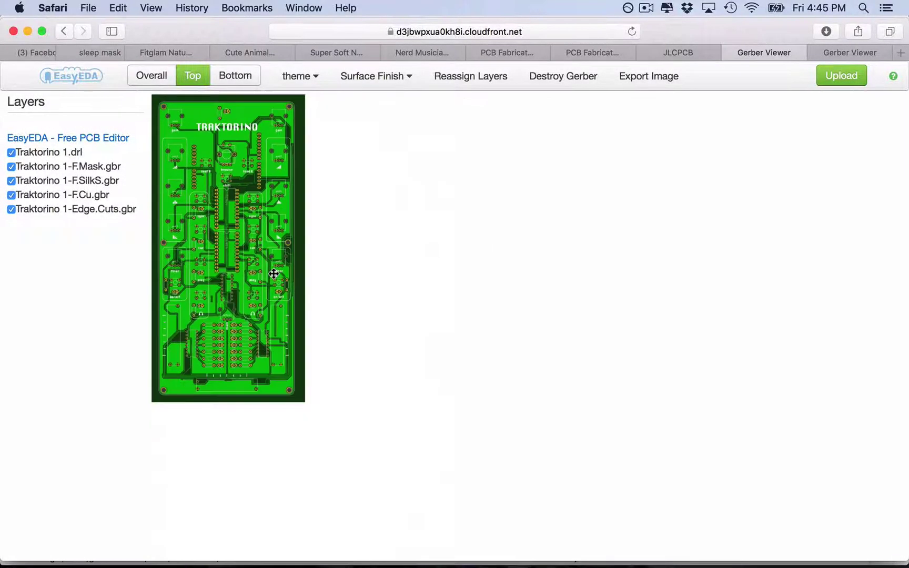
scroll(274, 273, "up", 3)
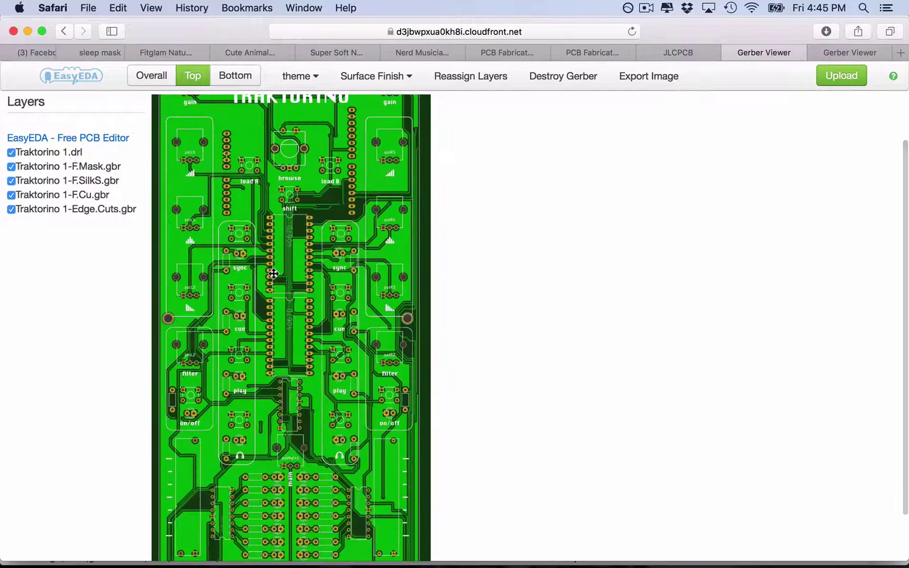
scroll(274, 274, "down", 3)
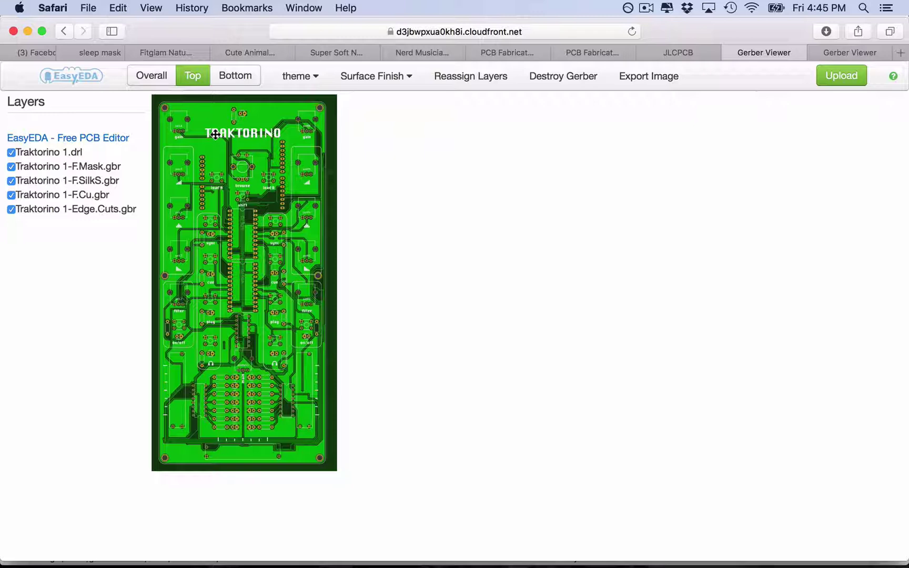
key("super+Tab")
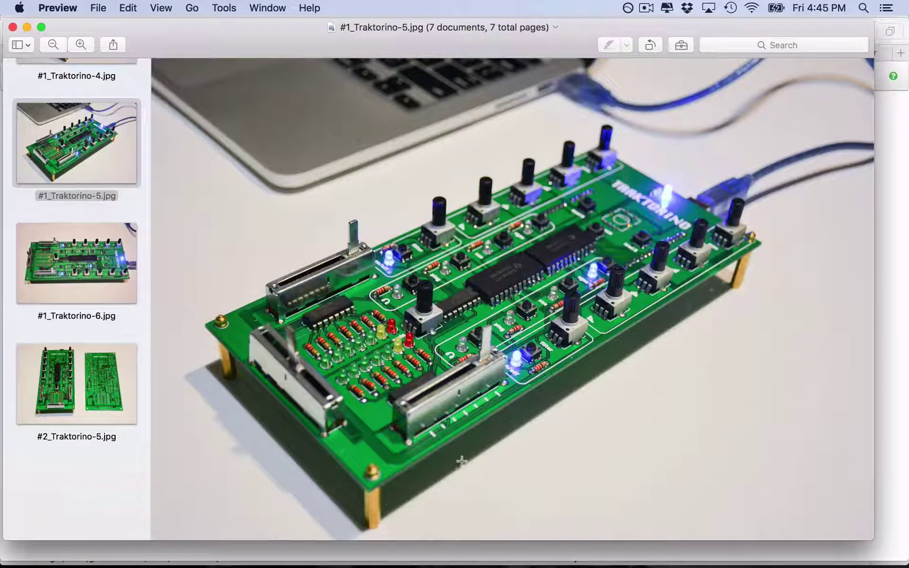
key("super+Tab")
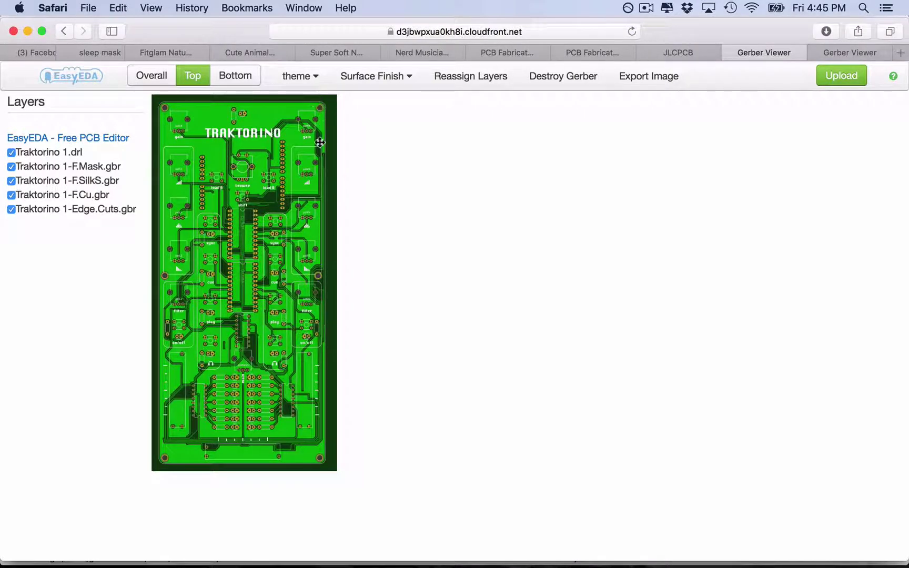
left_click(376, 75)
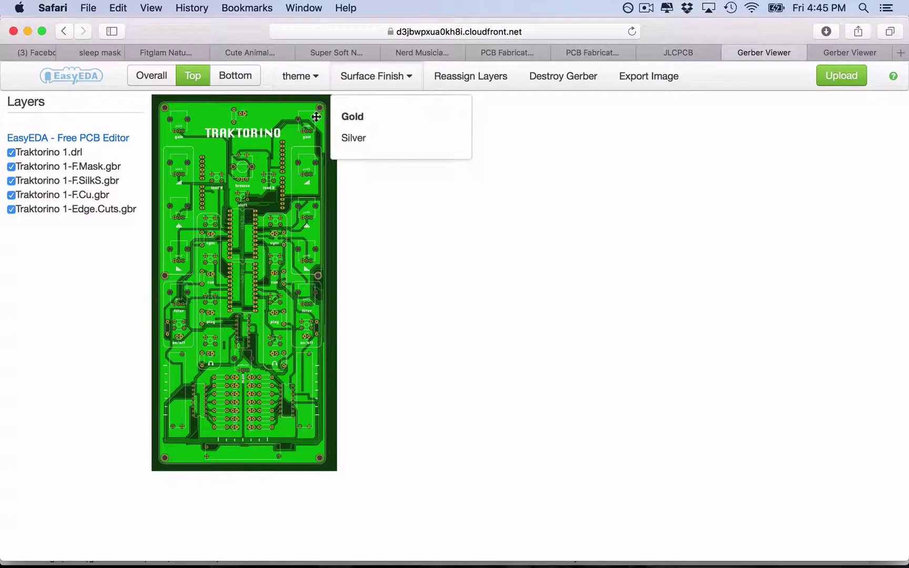
left_click(318, 273)
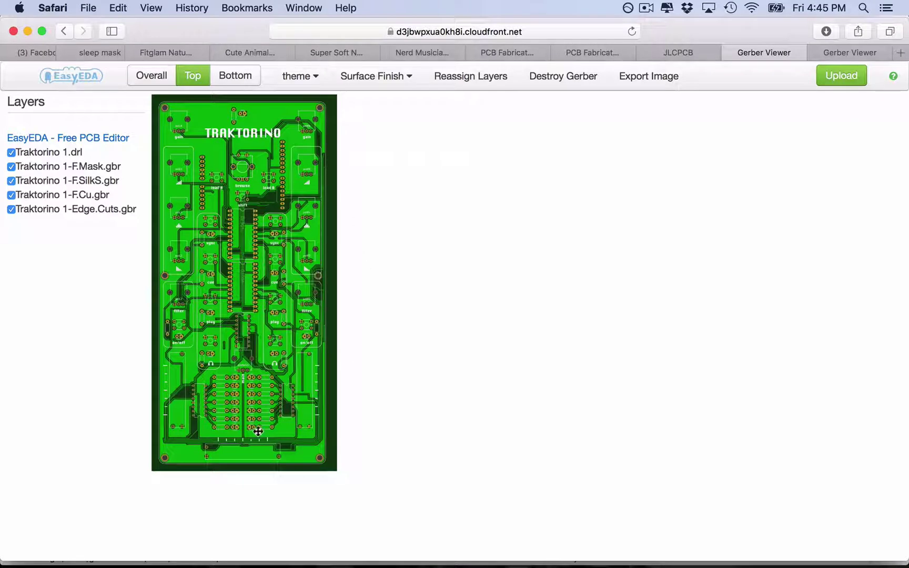
left_click(236, 77)
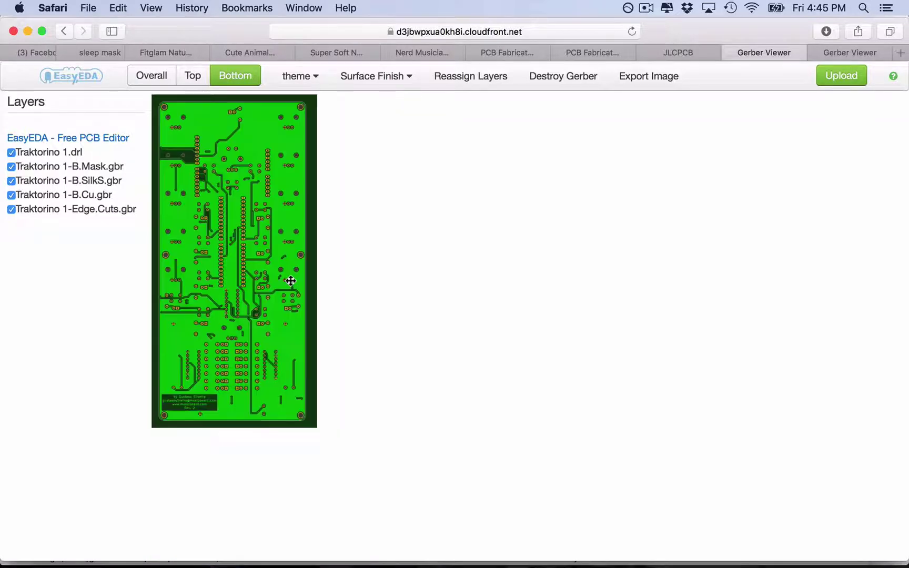
left_click(181, 407)
scroll(337, 268, "down", 5)
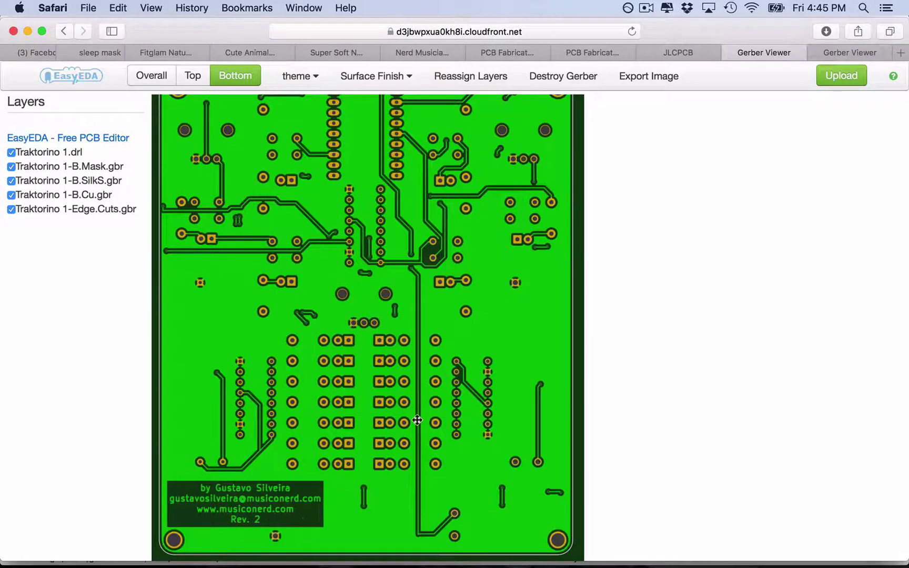
scroll(418, 420, "down", 5)
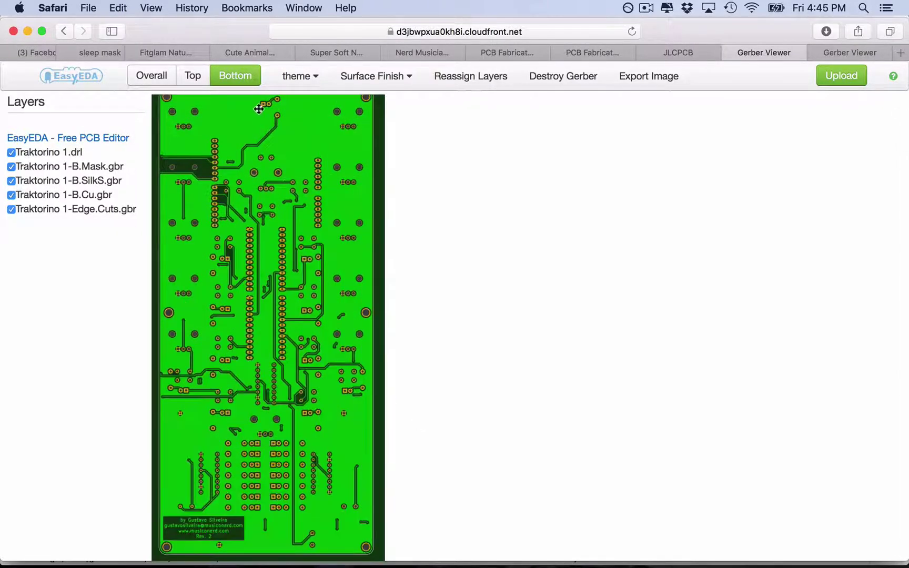
left_click(203, 81)
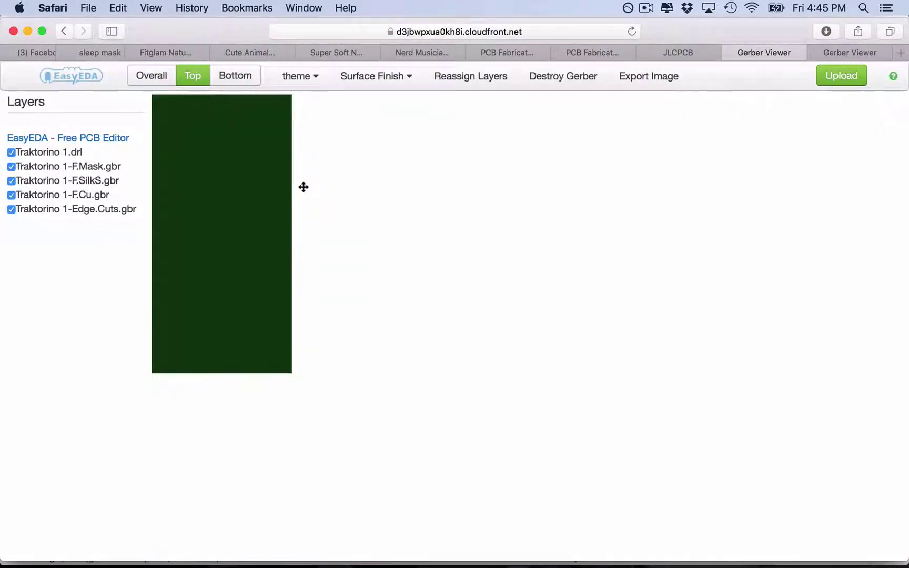
Preview the Traktorino board with the Red solder-mask theme.
left_click(308, 84)
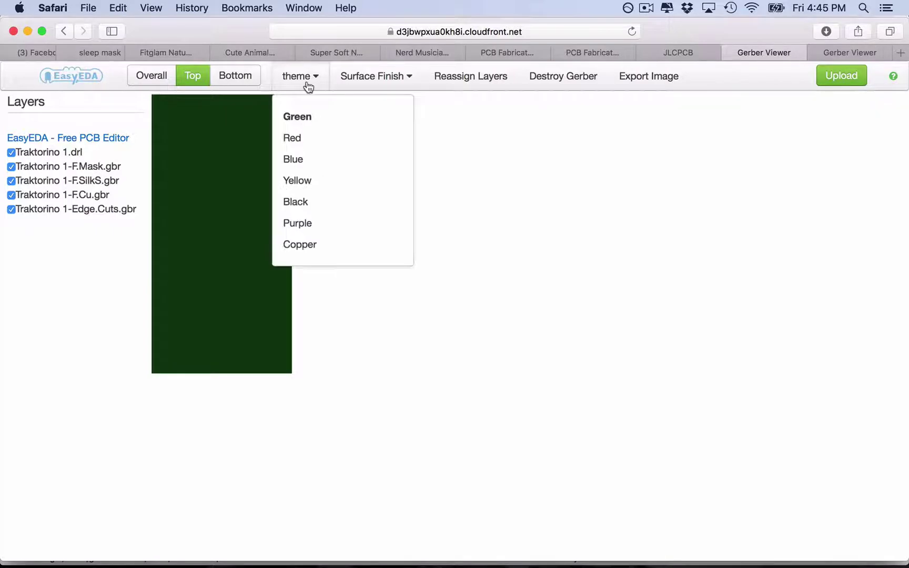
left_click(537, 184)
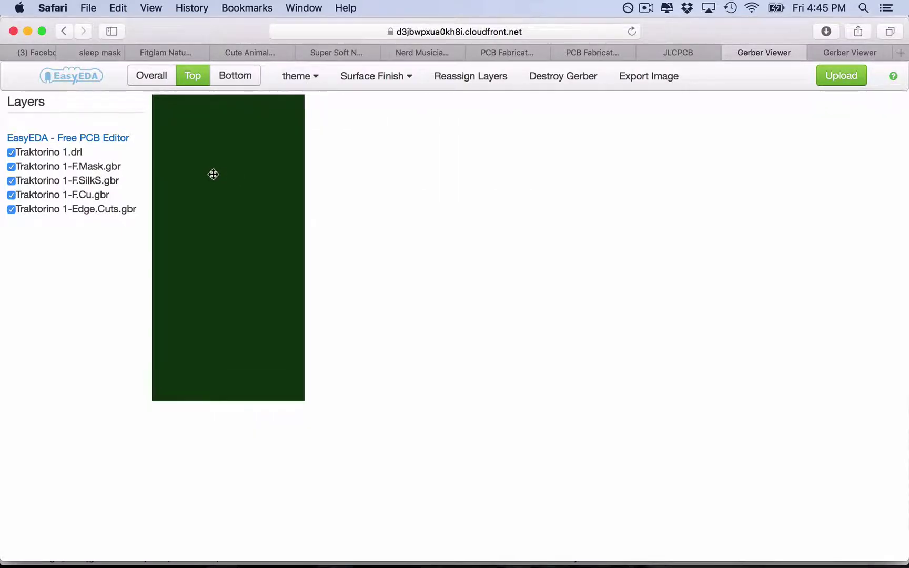
left_click(304, 83)
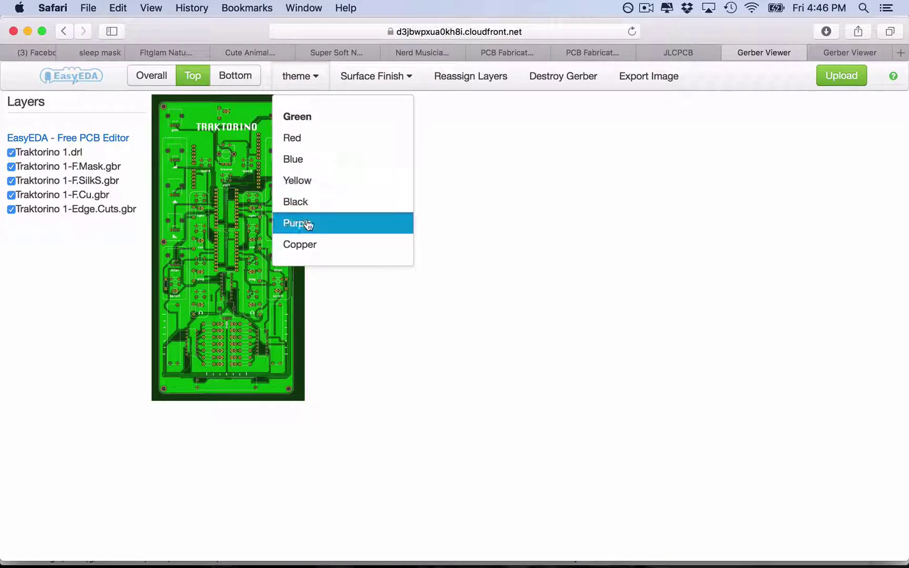
left_click(310, 141)
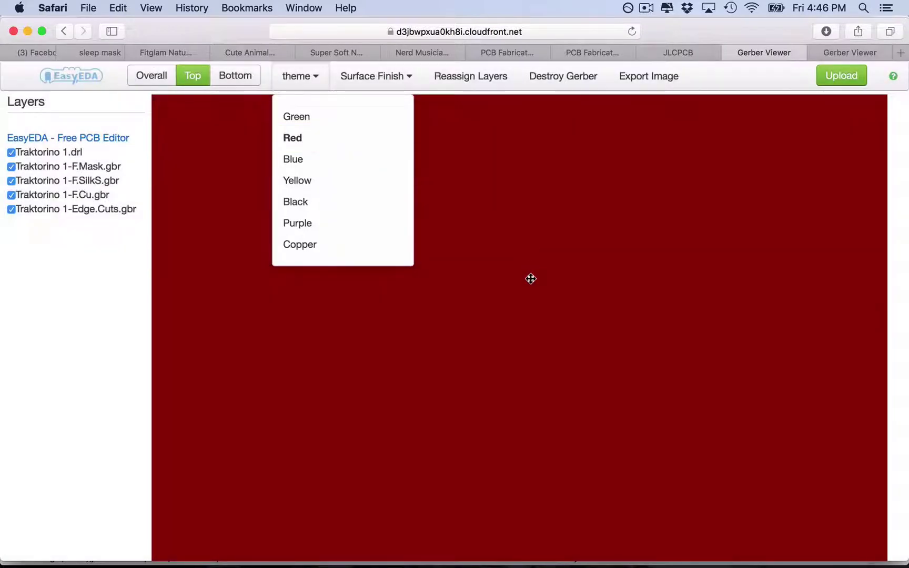
left_click(531, 279)
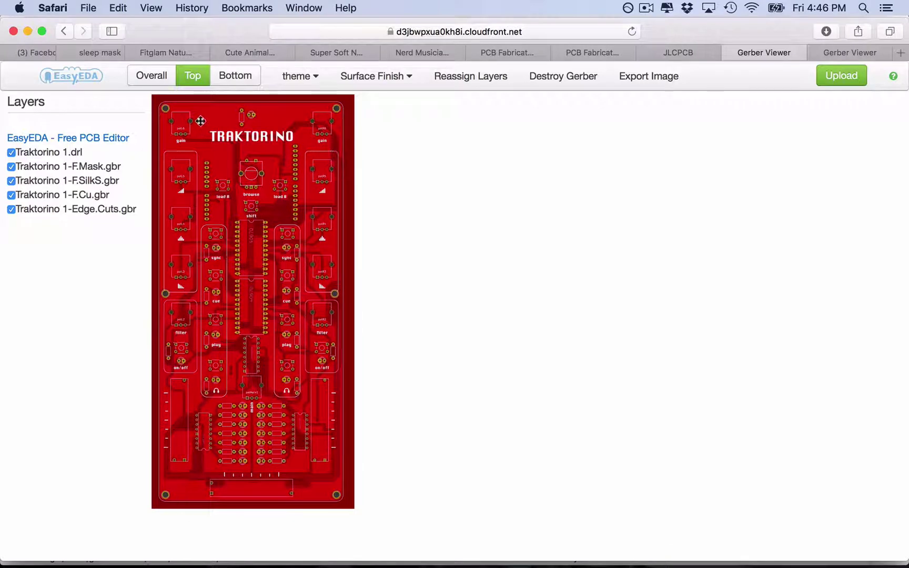
Switch the Gerber Viewer theme to Black.
left_click(296, 76)
left_click(496, 211)
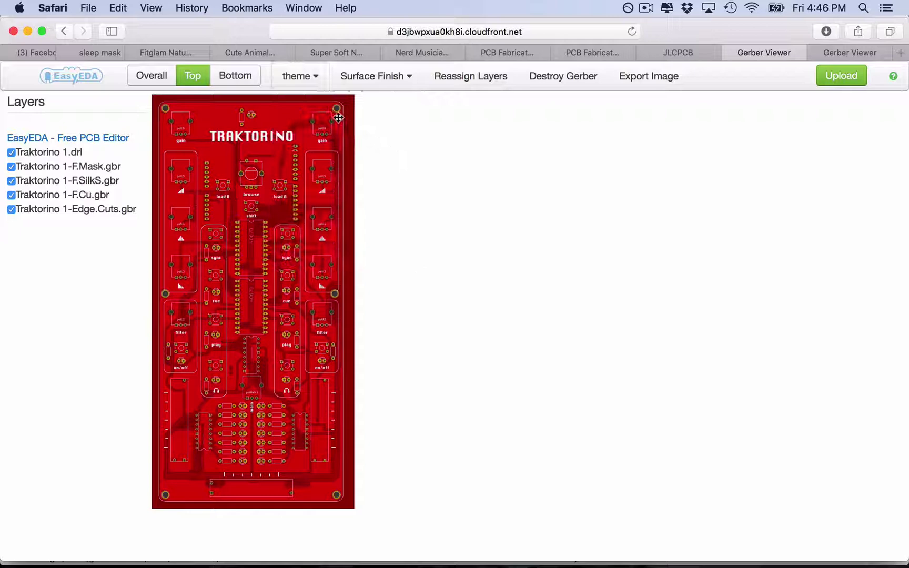
left_click(310, 79)
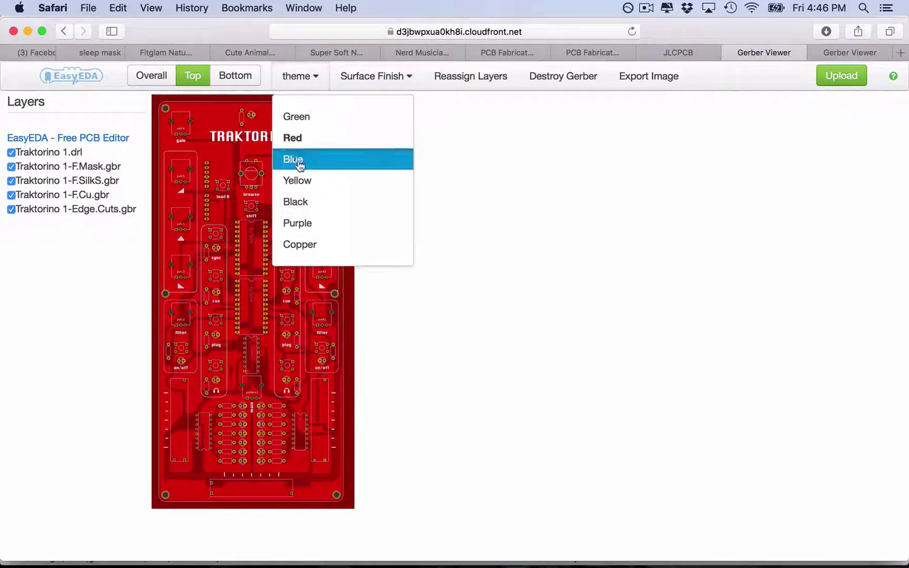
left_click(299, 208)
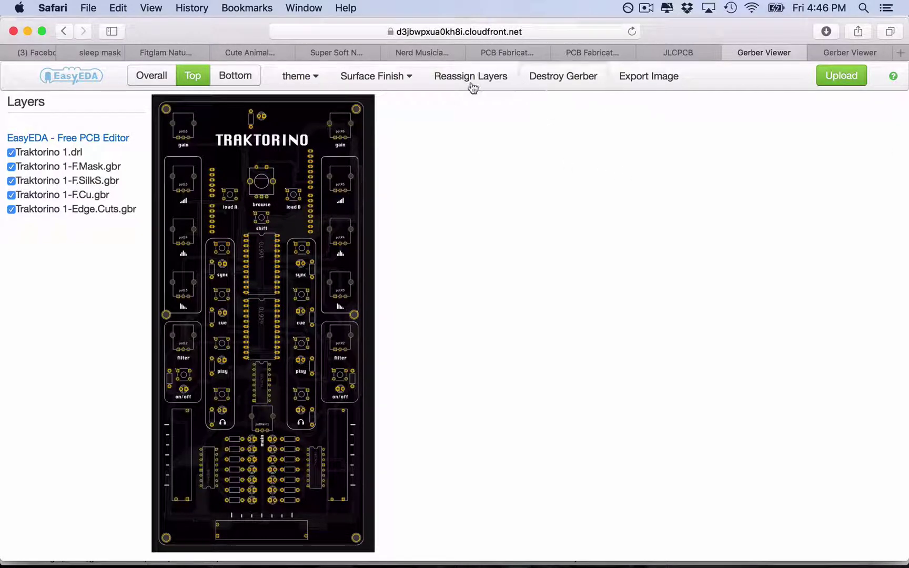
Review the Traktorino order options and save the $35.34, 48-hour order to the cart.
left_click(375, 76)
left_click(677, 53)
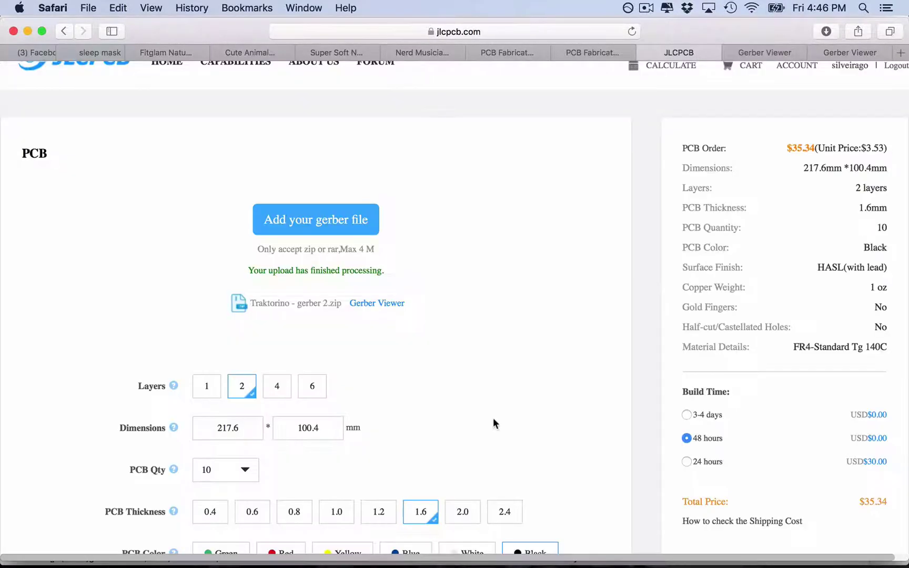
scroll(494, 418, "down", 1)
scroll(493, 417, "down", 10)
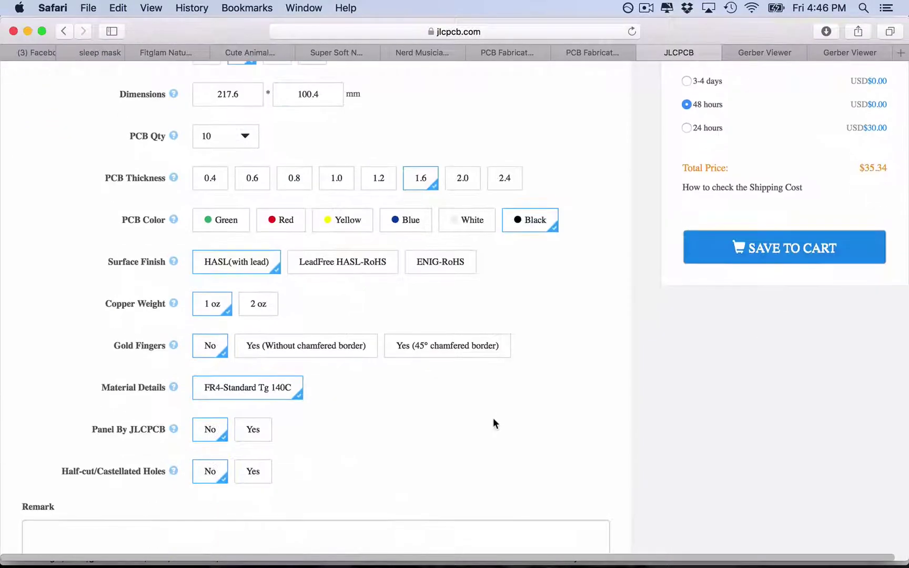
scroll(494, 419, "up", 3)
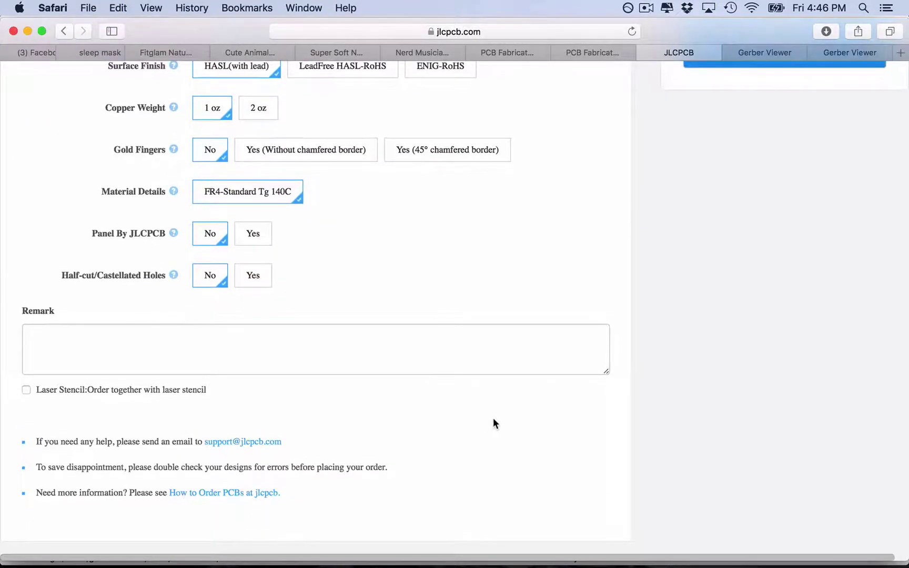
left_click(469, 419)
scroll(542, 347, "up", 5)
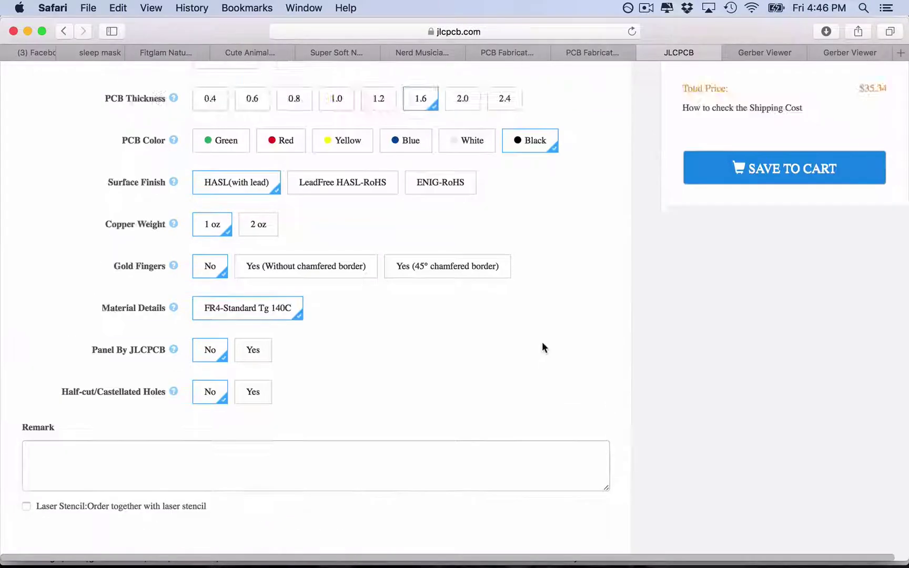
left_click(788, 366)
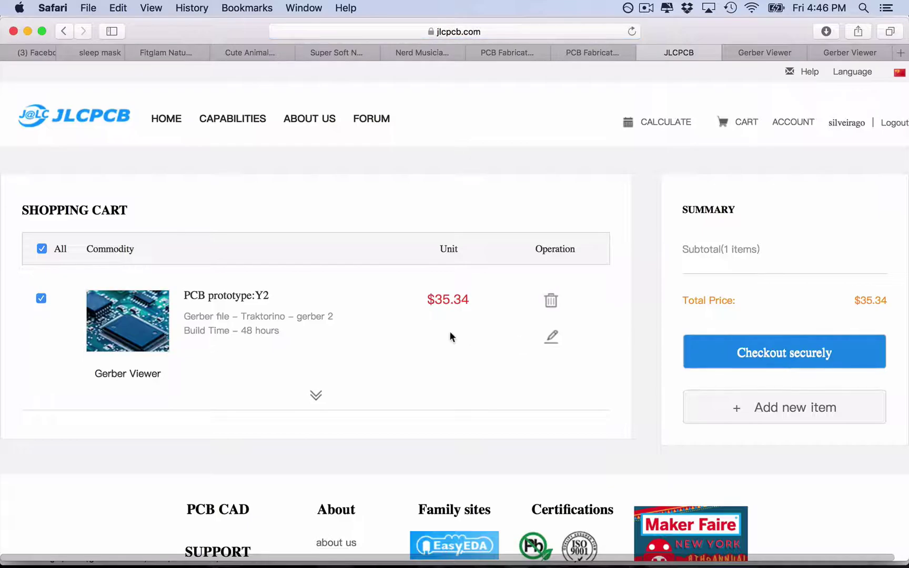
scroll(332, 380, "down", 3)
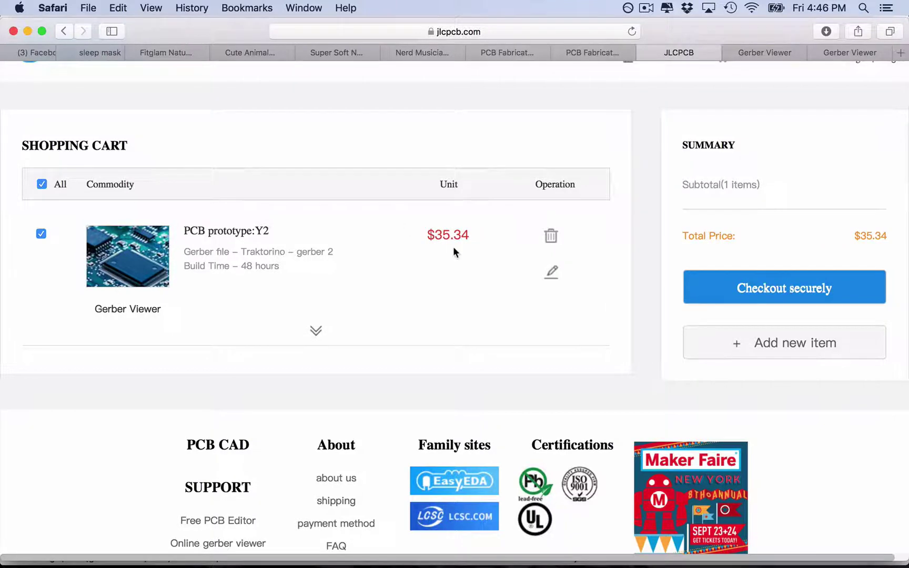
scroll(608, 332, "down", 8)
scroll(609, 332, "up", 10)
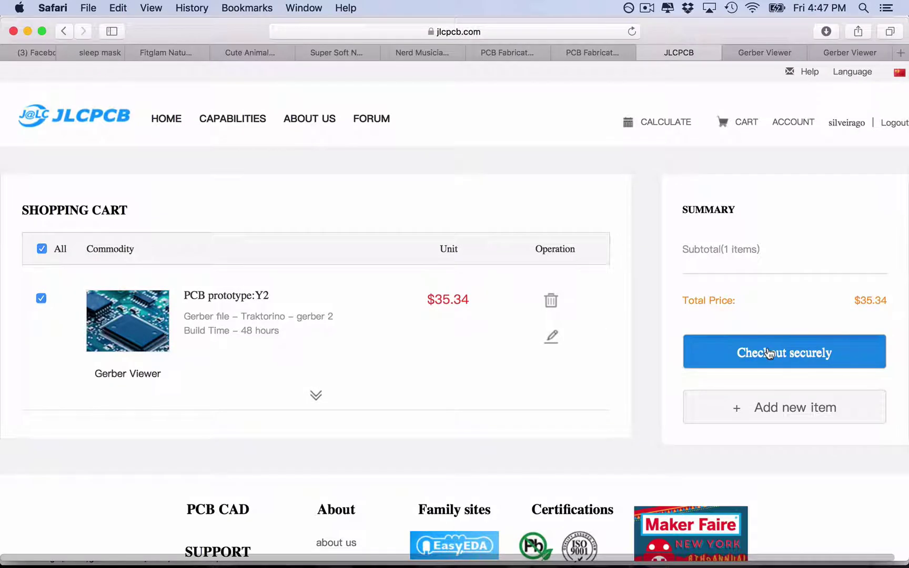
Check out with DHL express delivery ($26.06) and PayPal, for a $61.40 total.
left_click(770, 353)
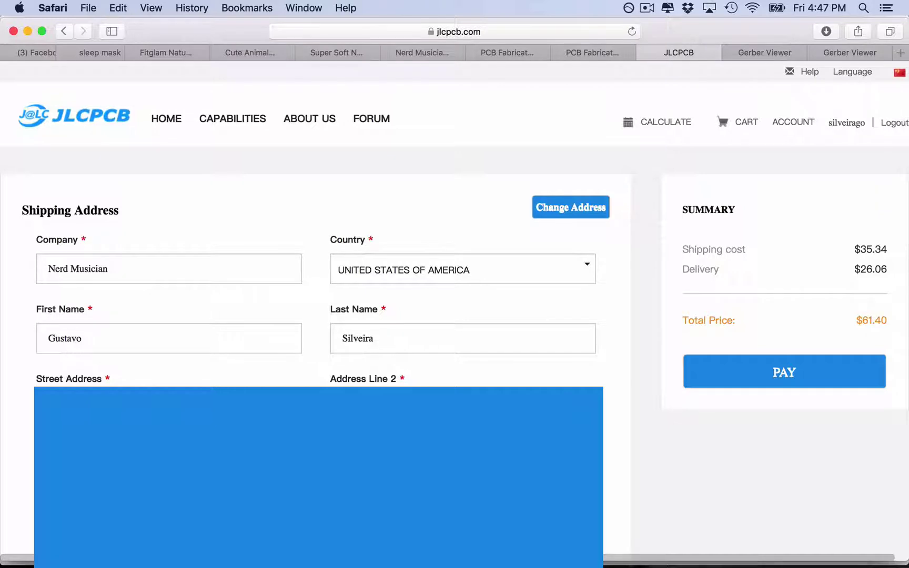
scroll(318, 472, "down", 10)
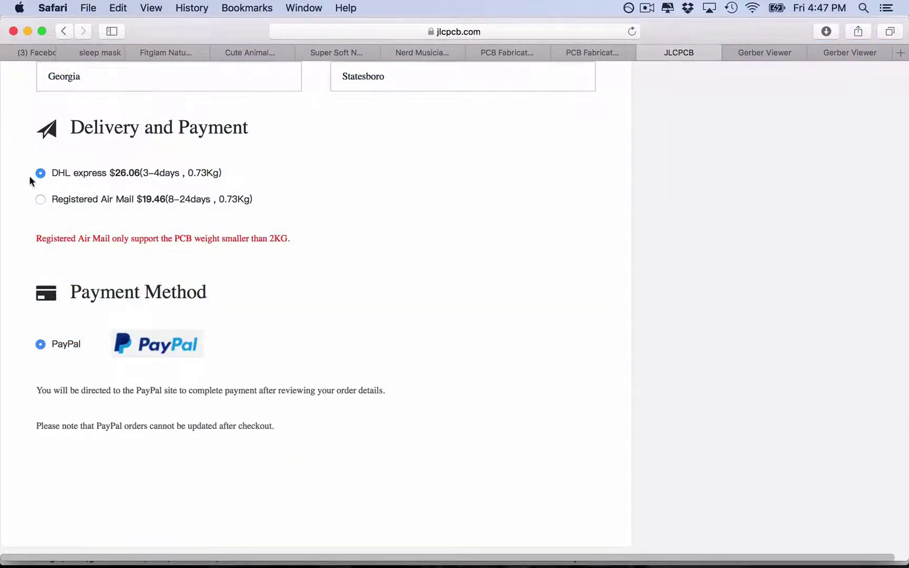
left_click(41, 203)
left_click(53, 174)
scroll(131, 272, "up", 2)
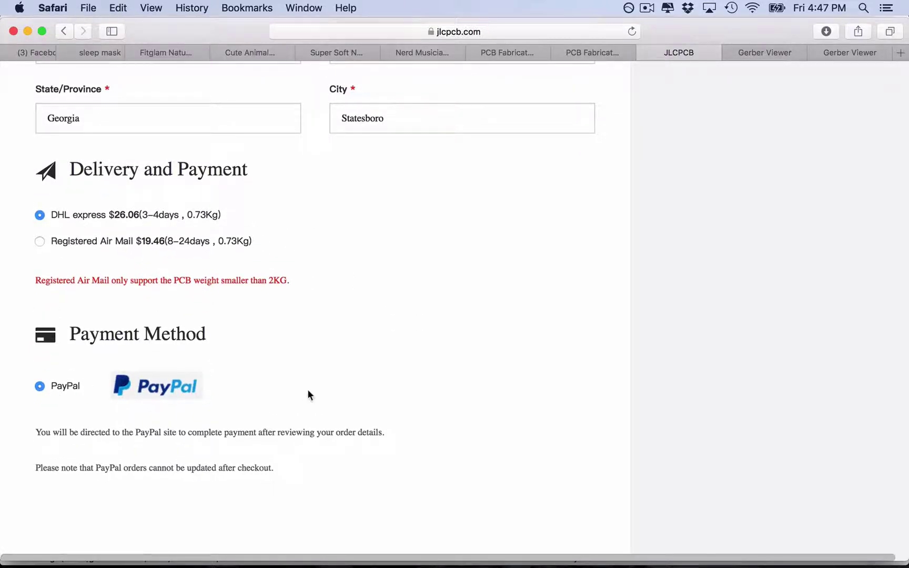
scroll(307, 391, "up", 10)
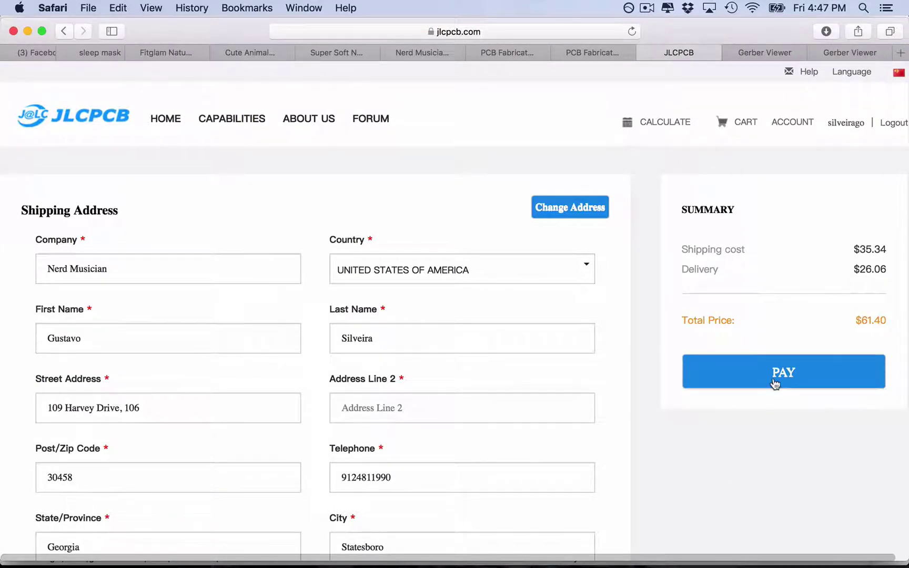
scroll(657, 442, "down", 6)
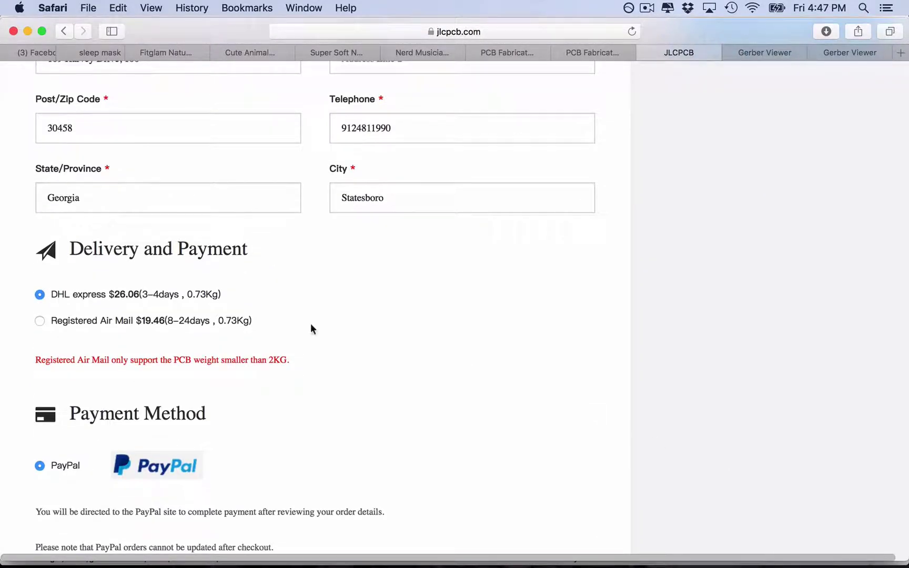
scroll(662, 308, "up", 10)
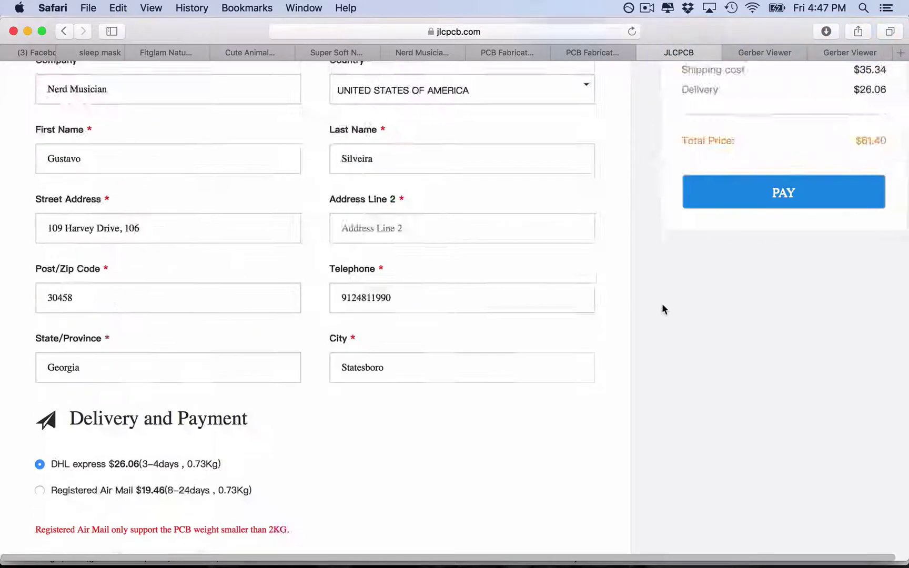